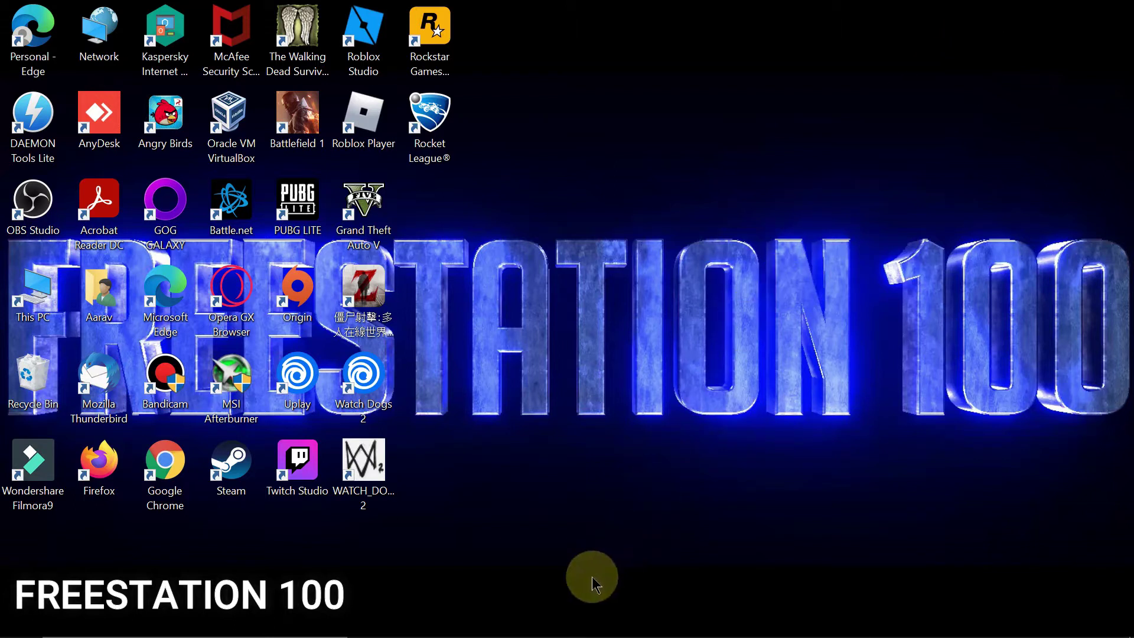
Step: Confirm the display adapter is Intel(R) UHD Graphics and working properly, then minimize Device Manager
click(653, 621)
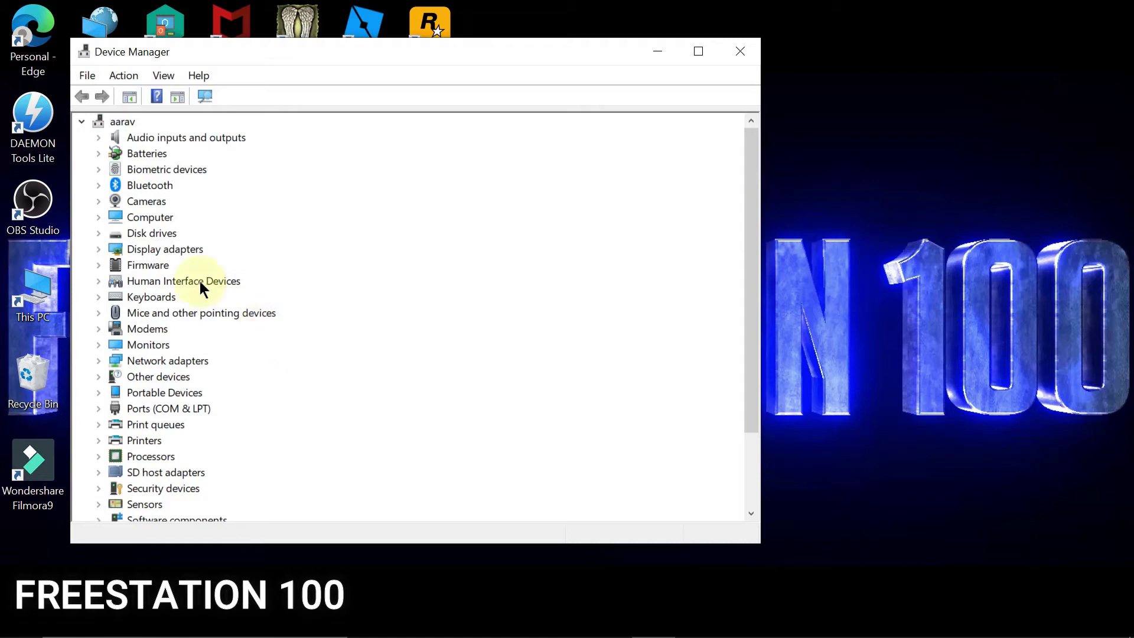
double_click(155, 248)
double_click(164, 265)
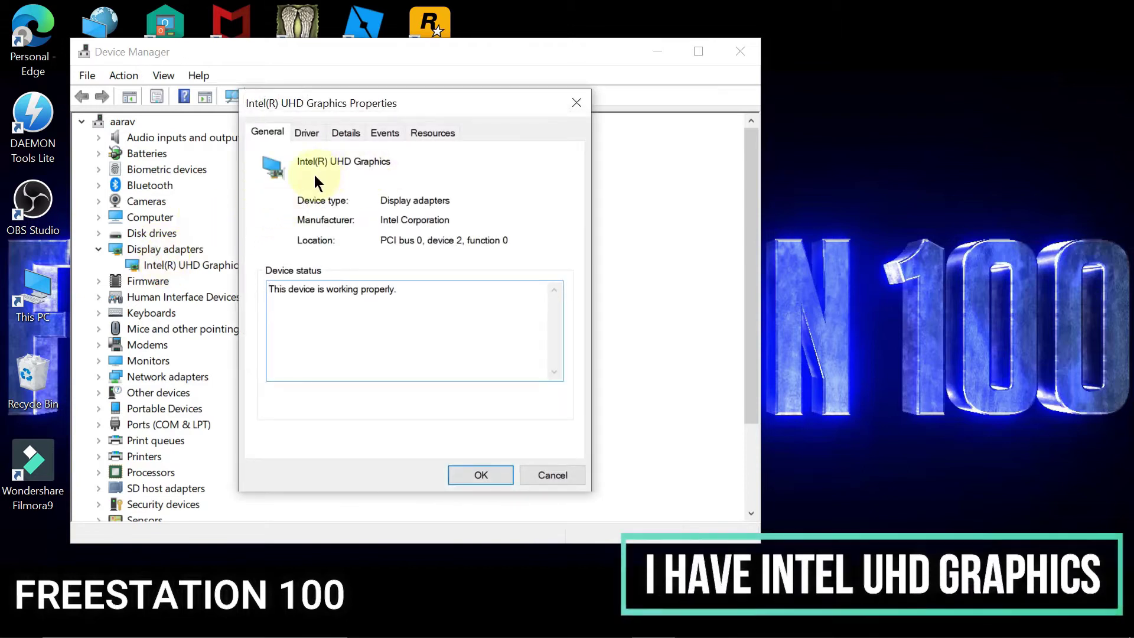
click(568, 103)
click(657, 52)
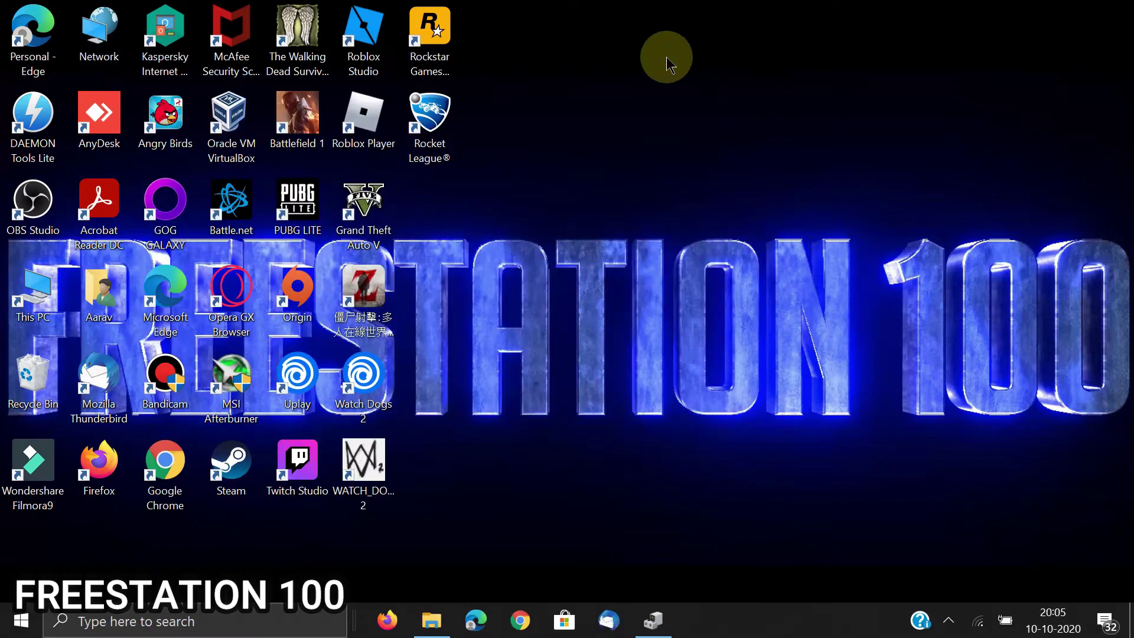
Step: Open the shared Google Drive folder 'Intel(R) HD Graphics 630' in Chrome from the pasted link
click(521, 621)
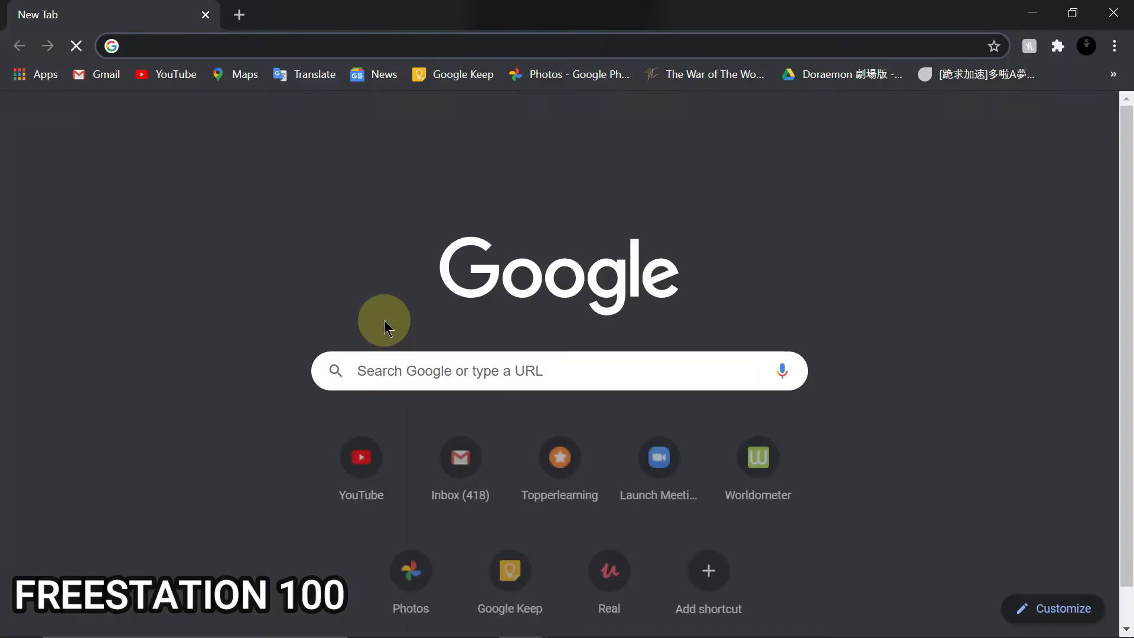
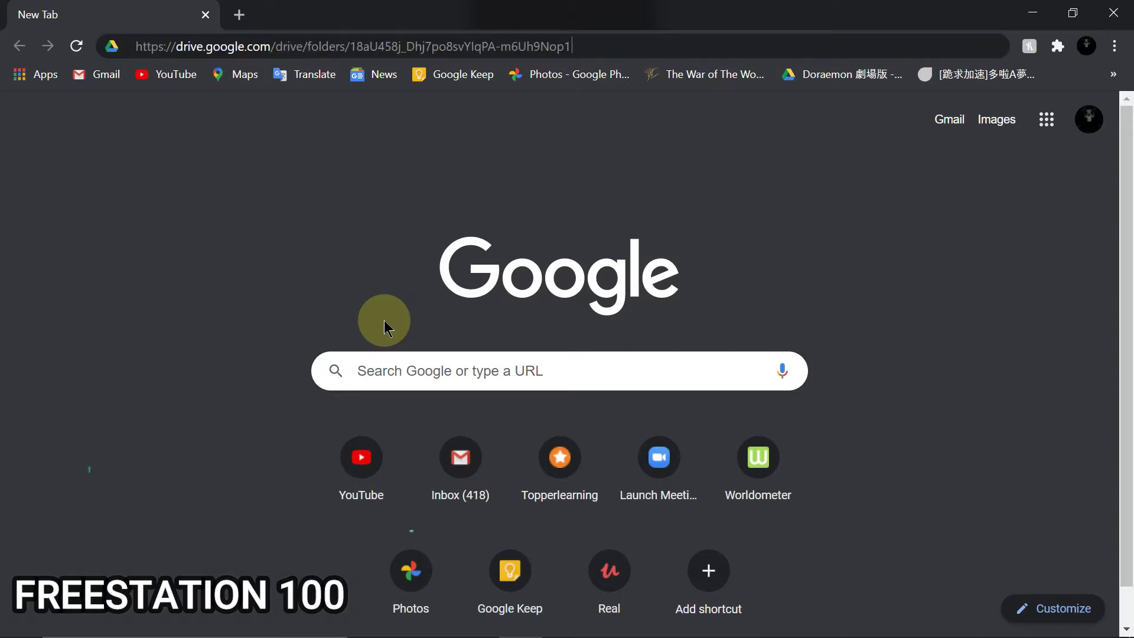
key(Return)
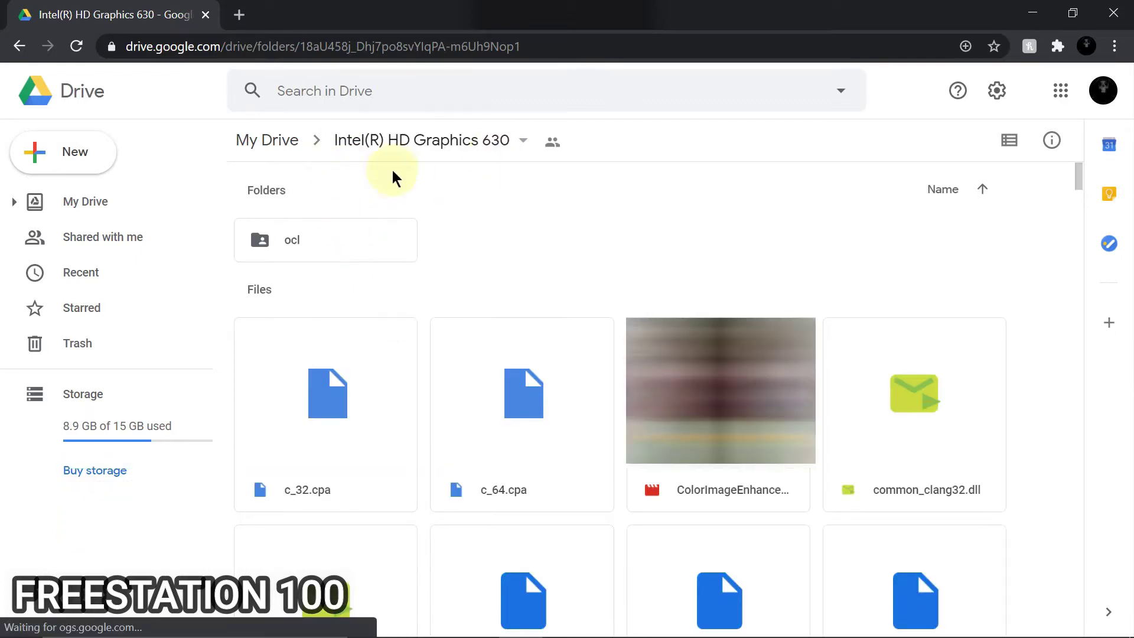
click(523, 153)
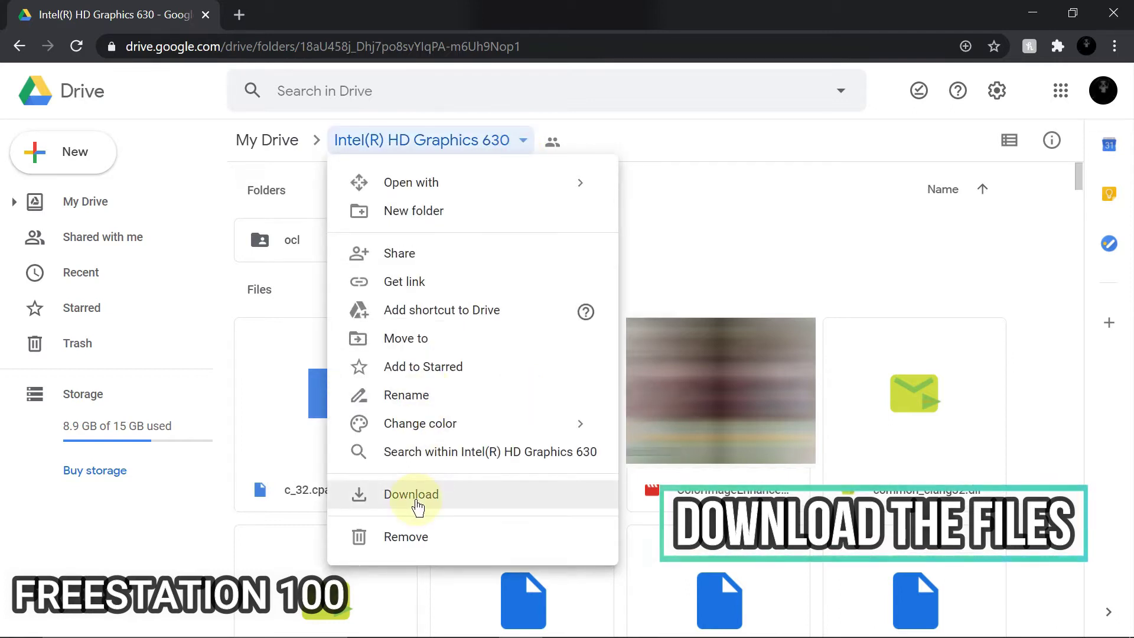
Step: Download the Intel(R) HD Graphics 630 folder as a 340 MB zip and open it in WinRAR
click(417, 505)
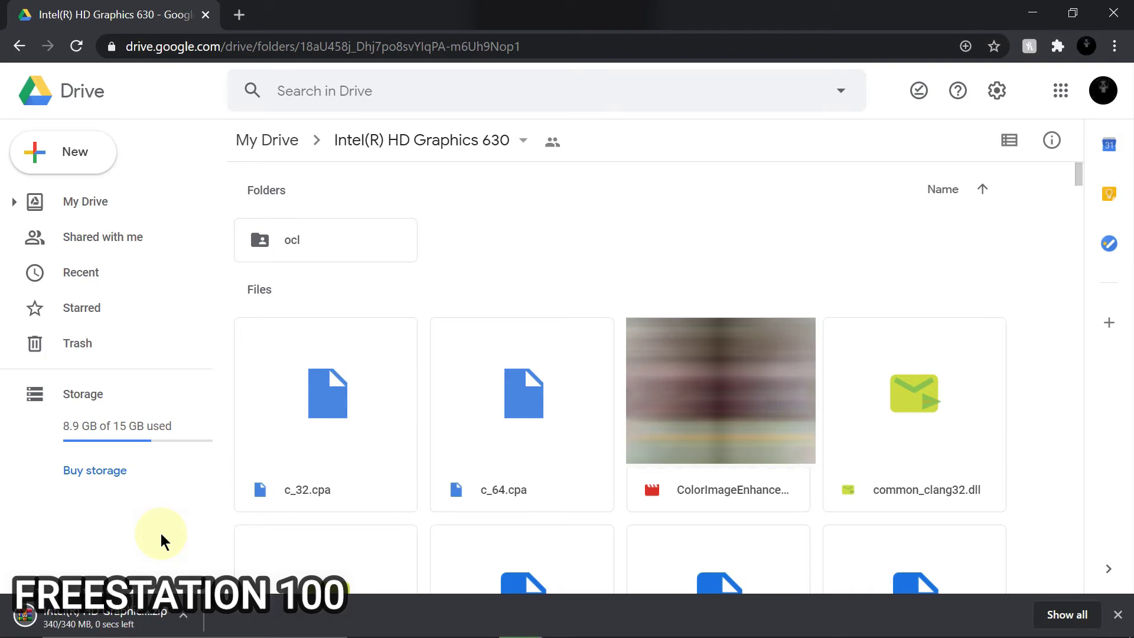
click(107, 618)
click(1028, 8)
click(1028, 8)
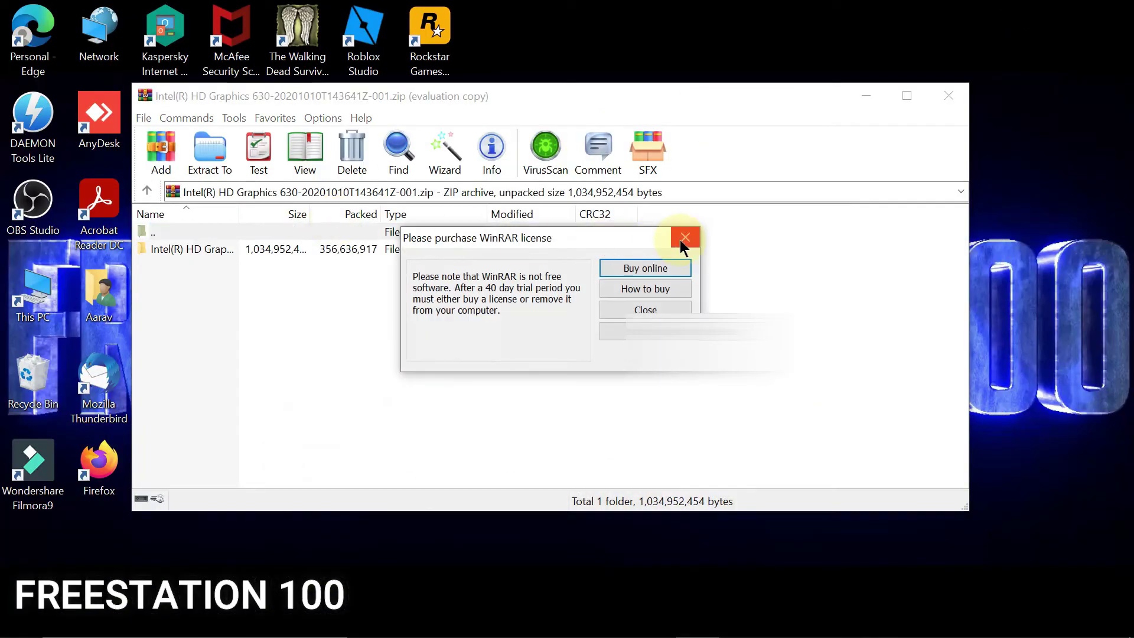
click(683, 239)
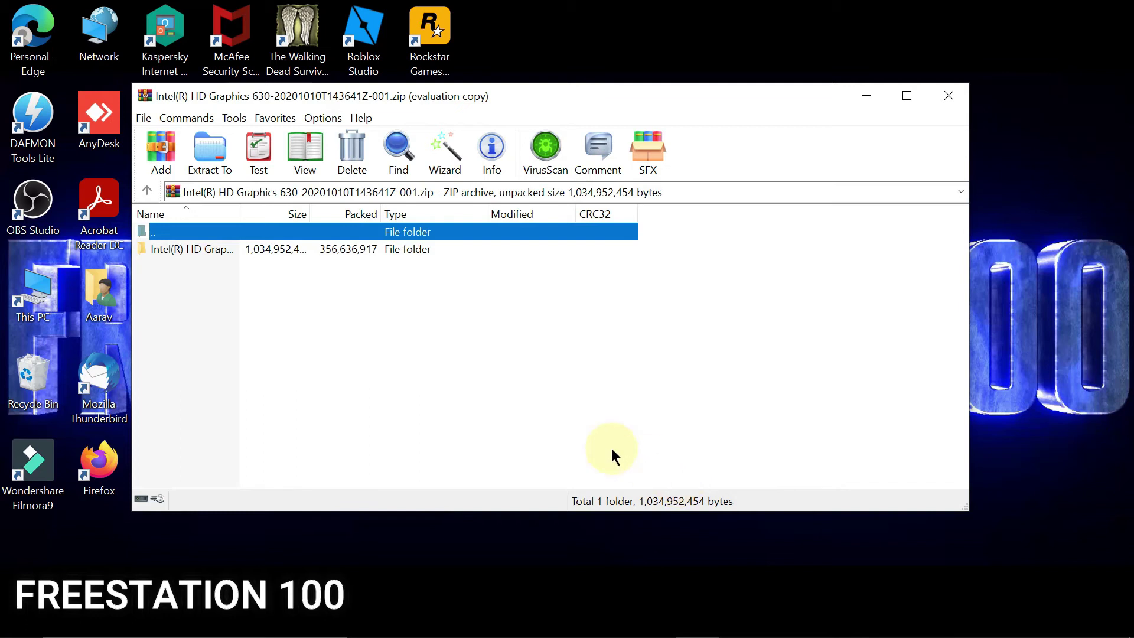
Step: Create a folder named 'Intel HD Graphics' at the root of Windows (C:)
click(448, 634)
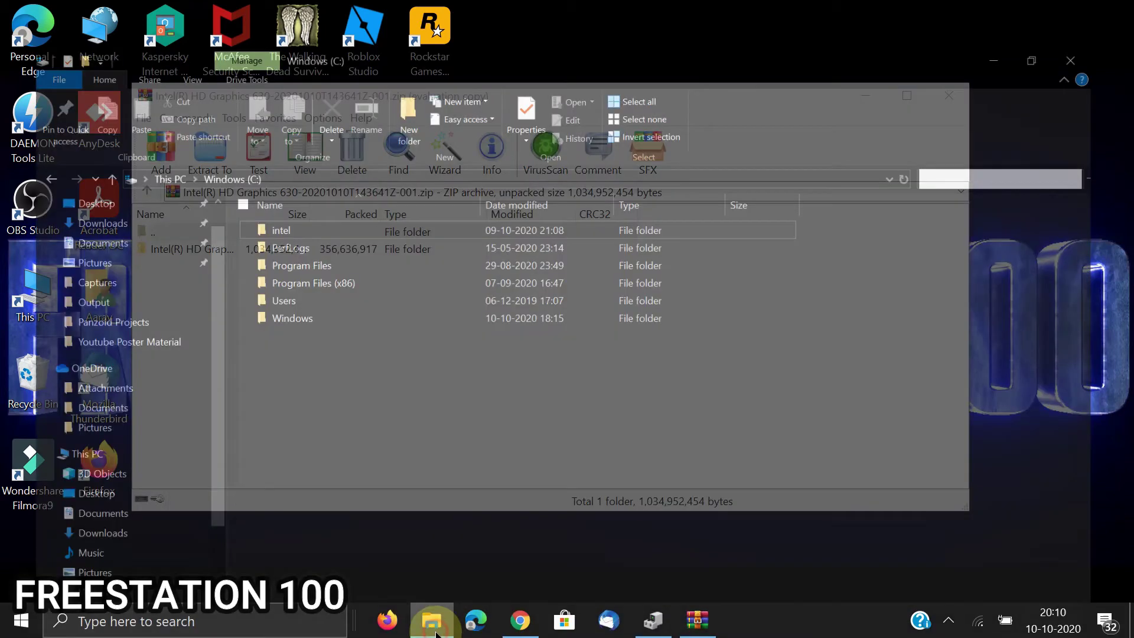
key(ctrl+shift+n)
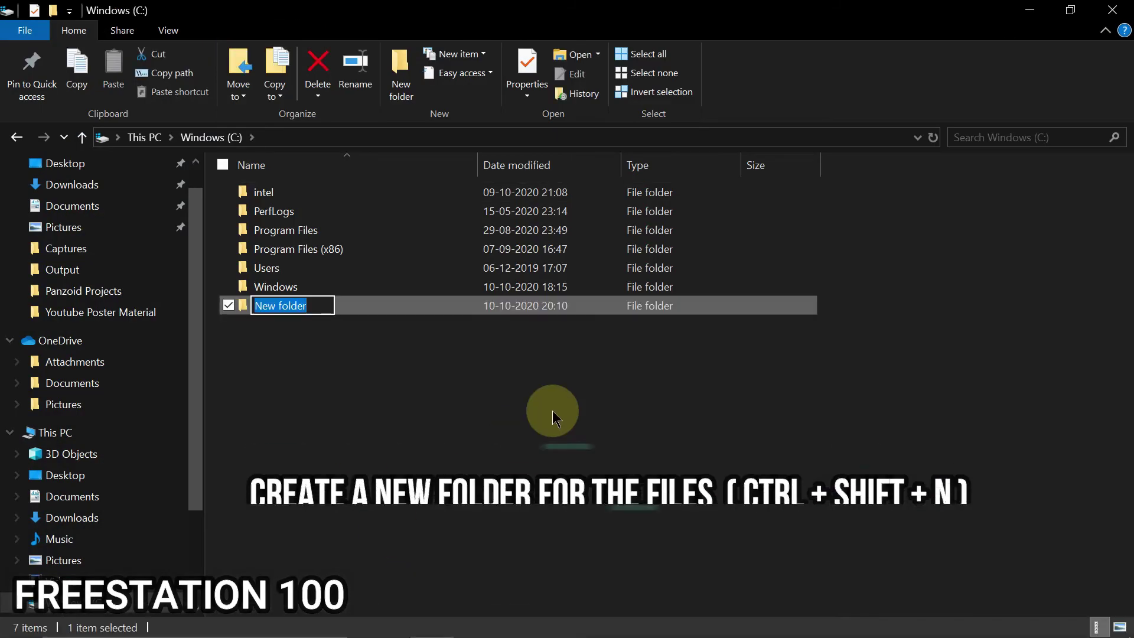
text(Intel)
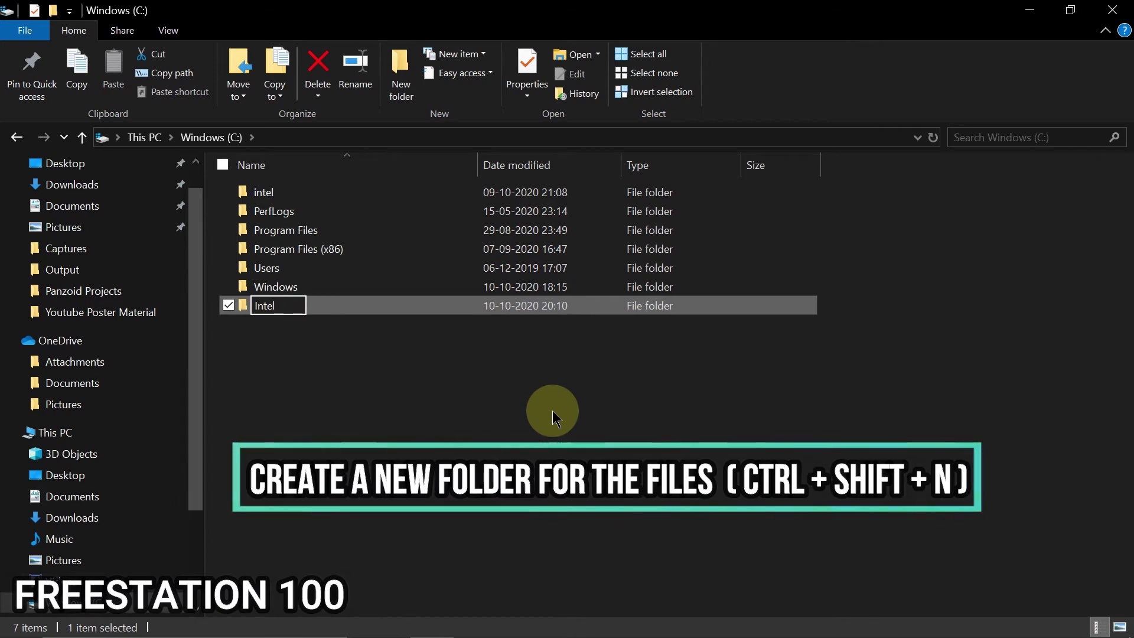
text( HD G)
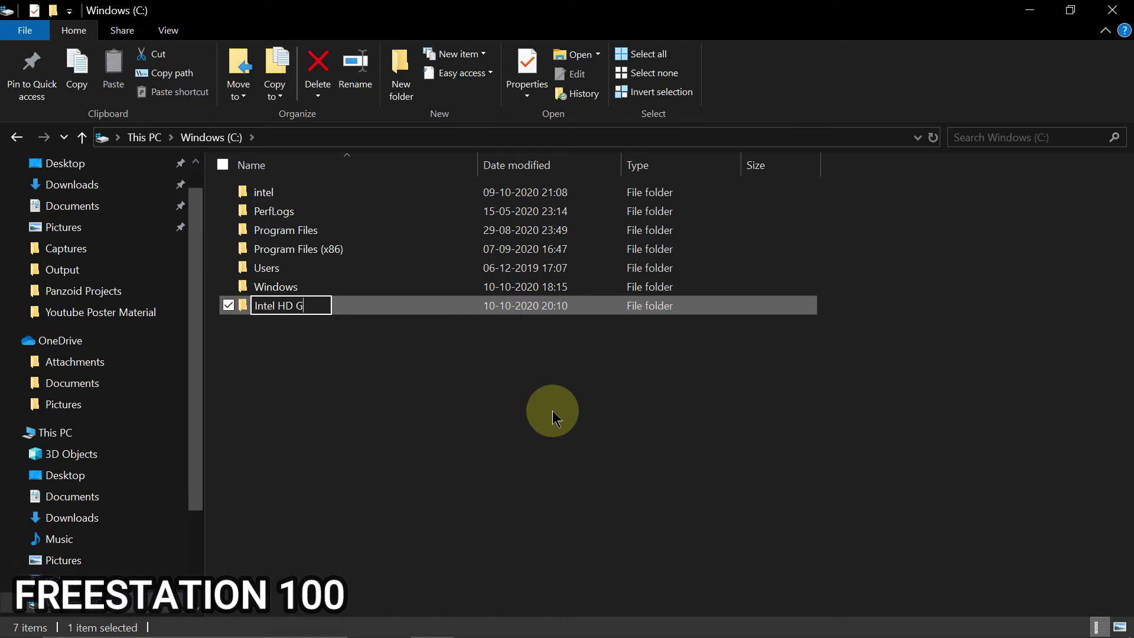
text(raphics)
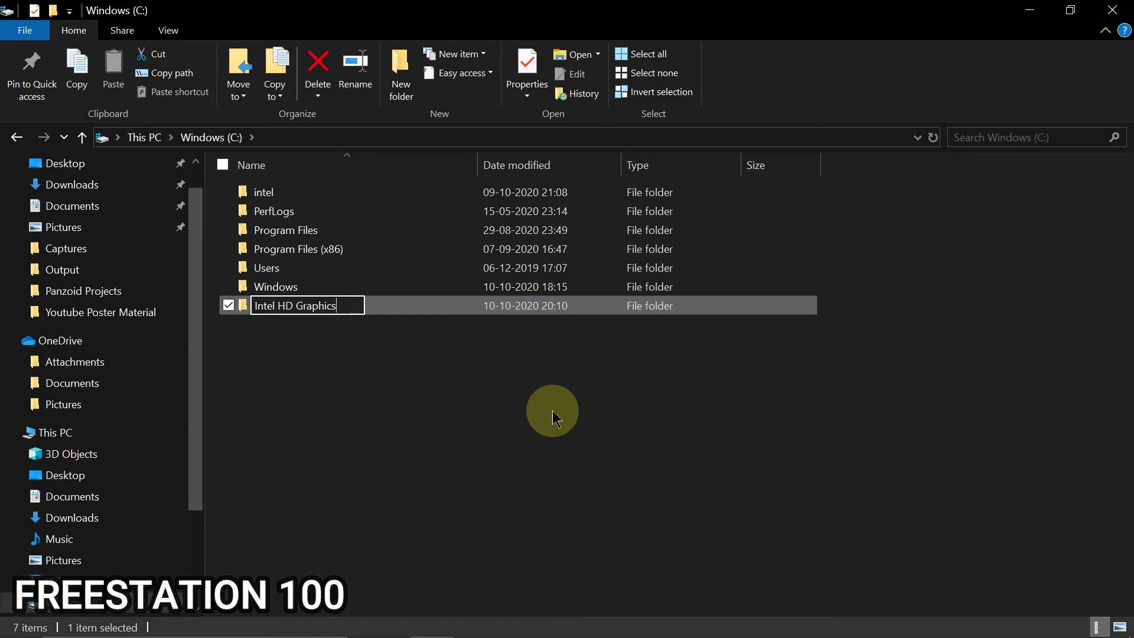
click(552, 410)
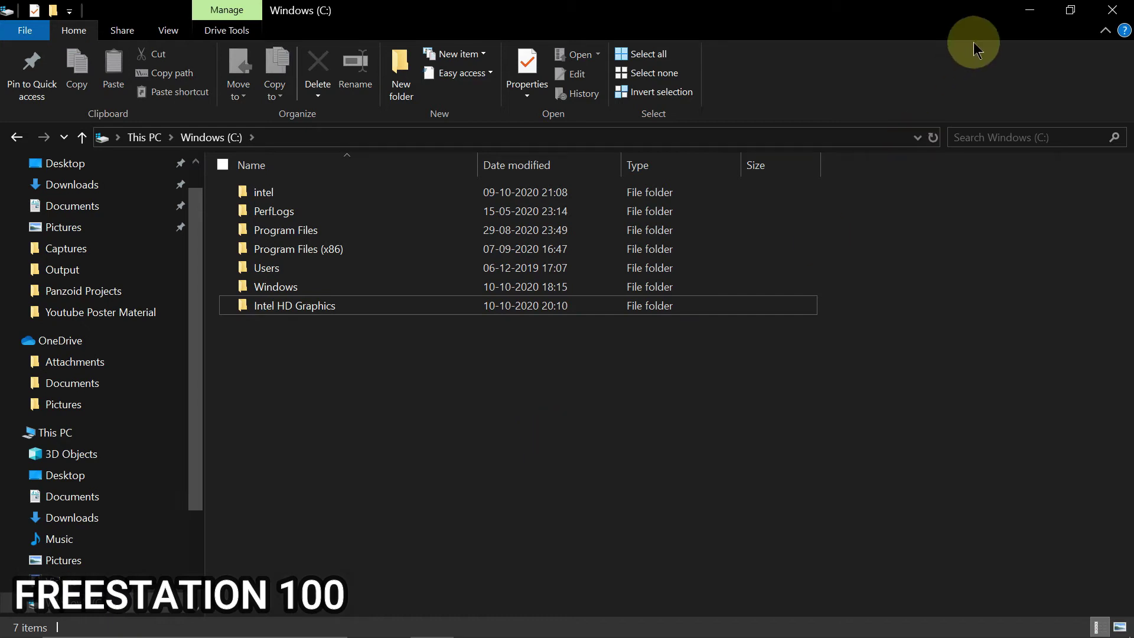
click(1023, 11)
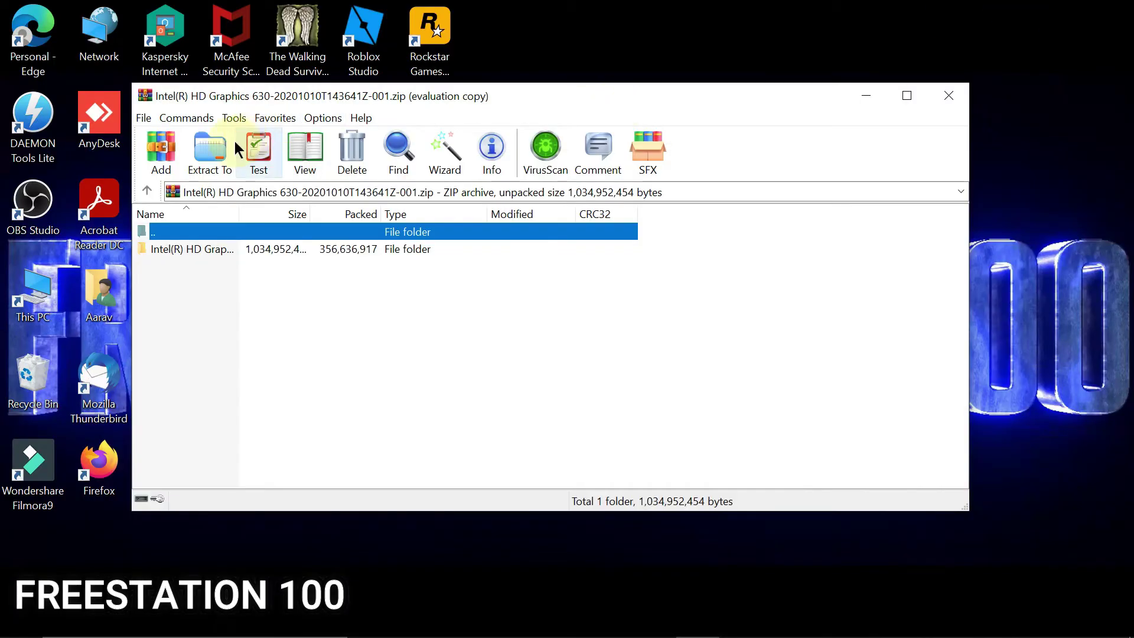
Step: Extract the driver archive into C:\Intel HD Graphics, then return to Device Manager
click(231, 142)
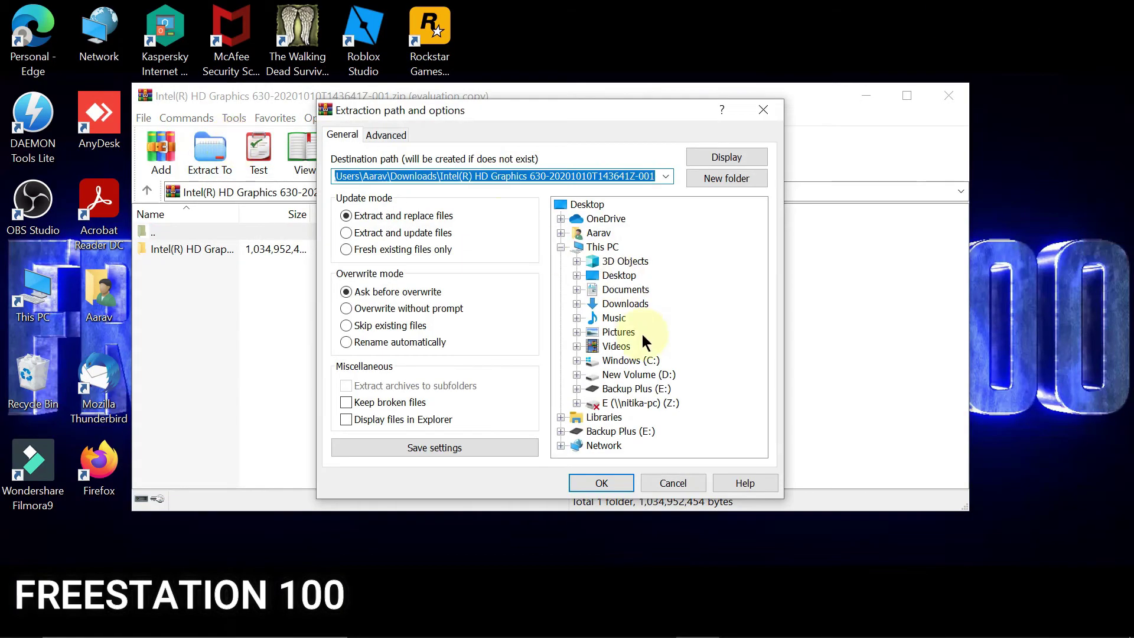
click(630, 361)
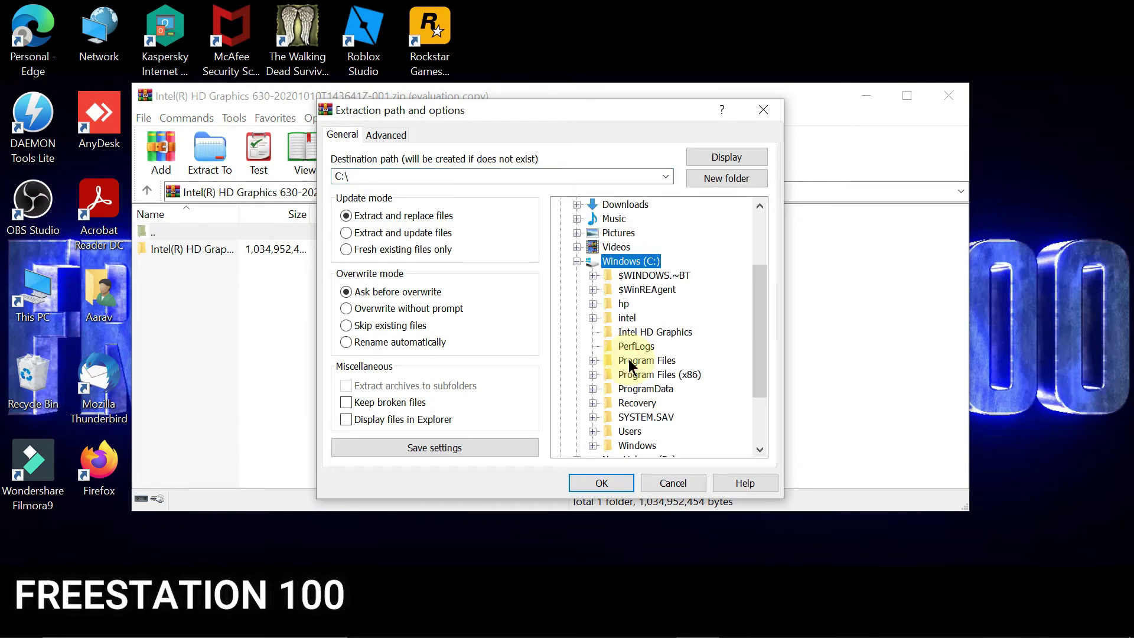
click(635, 334)
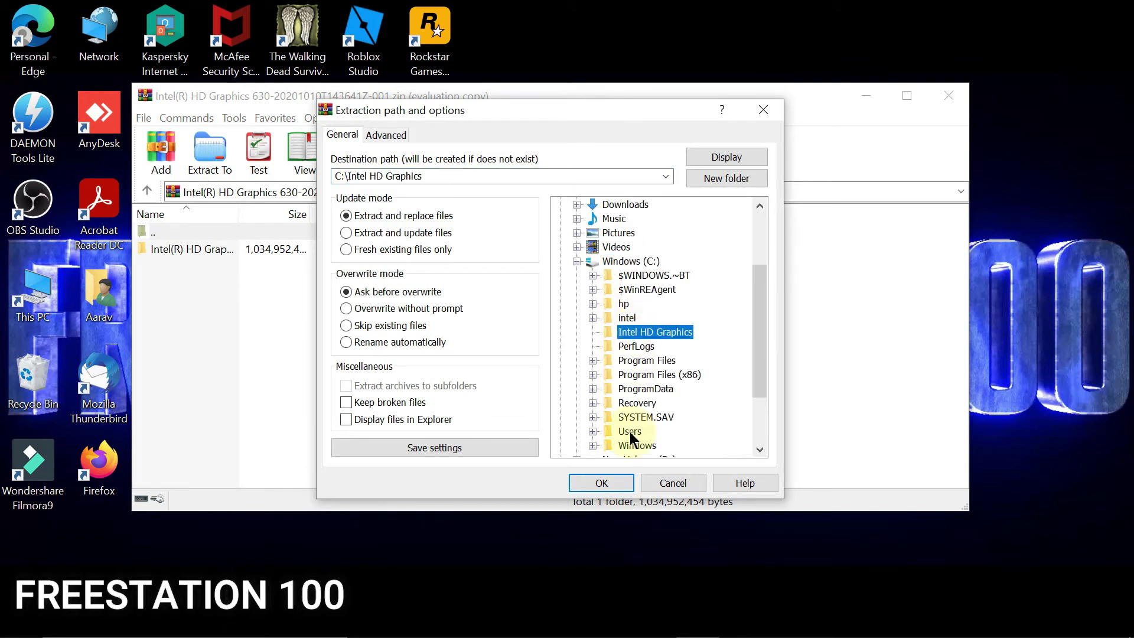
click(612, 485)
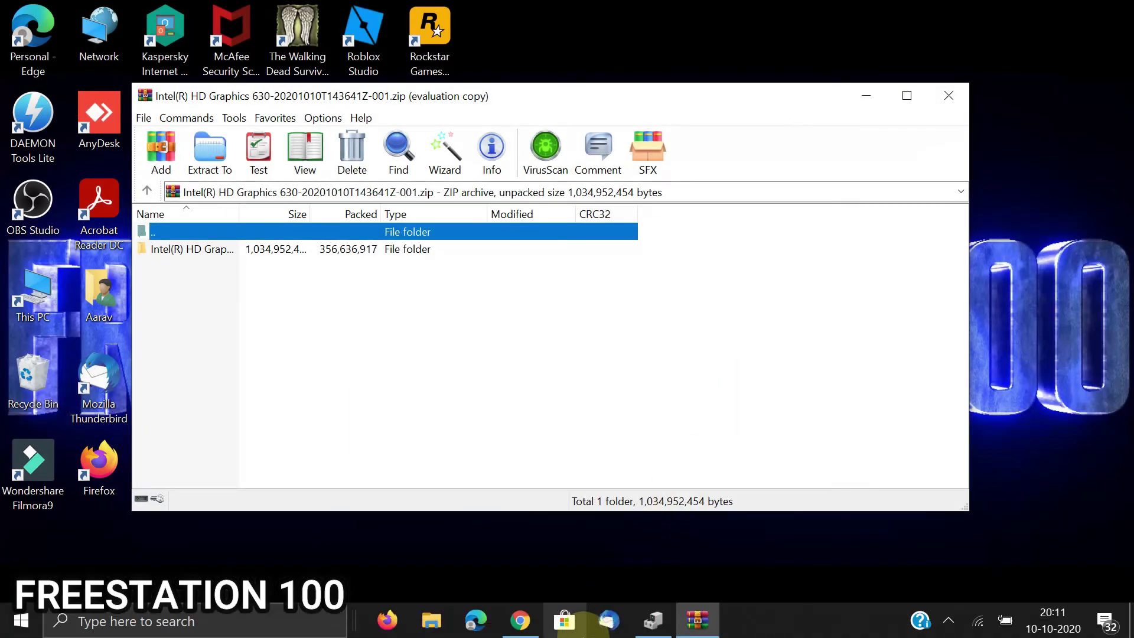
click(654, 628)
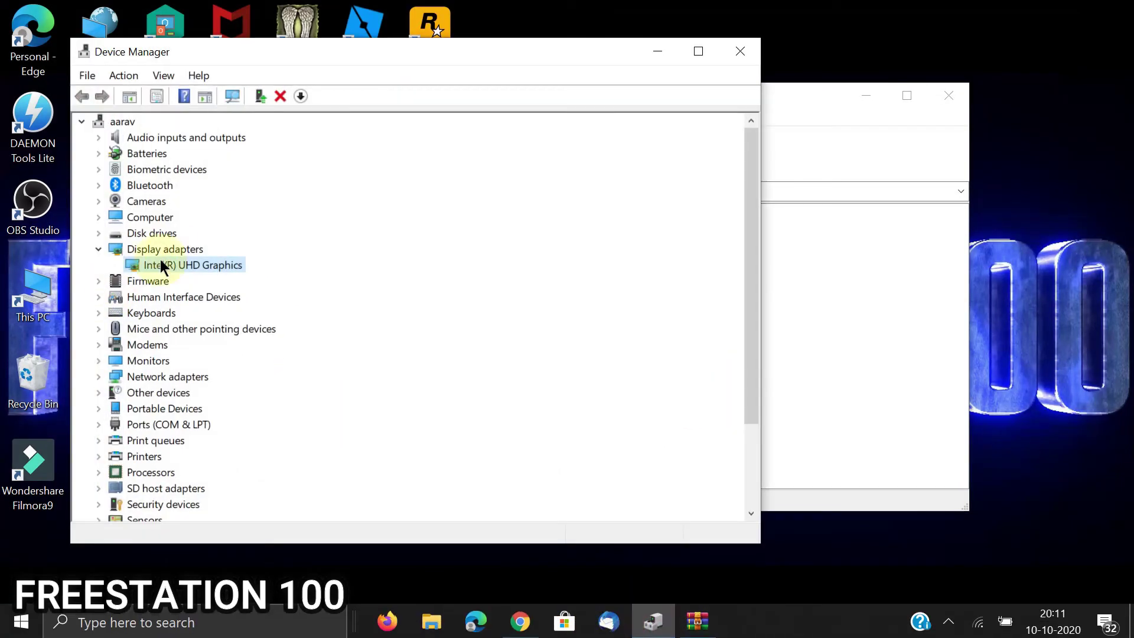
Step: Start a driver update for Intel(R) UHD Graphics from its Driver tab
double_click(172, 266)
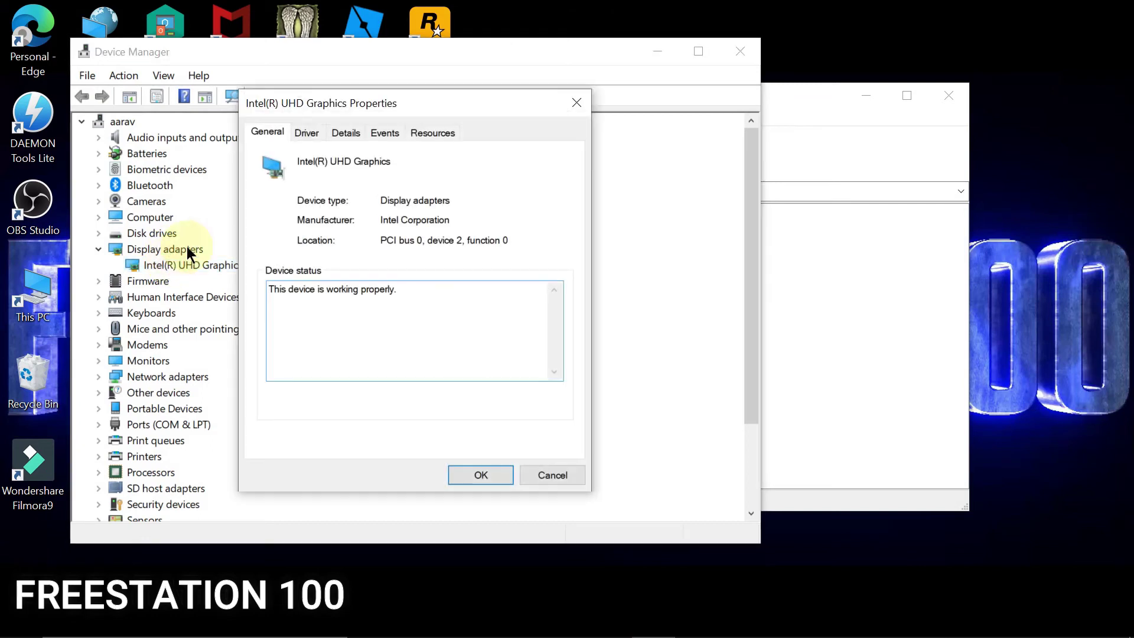
click(308, 135)
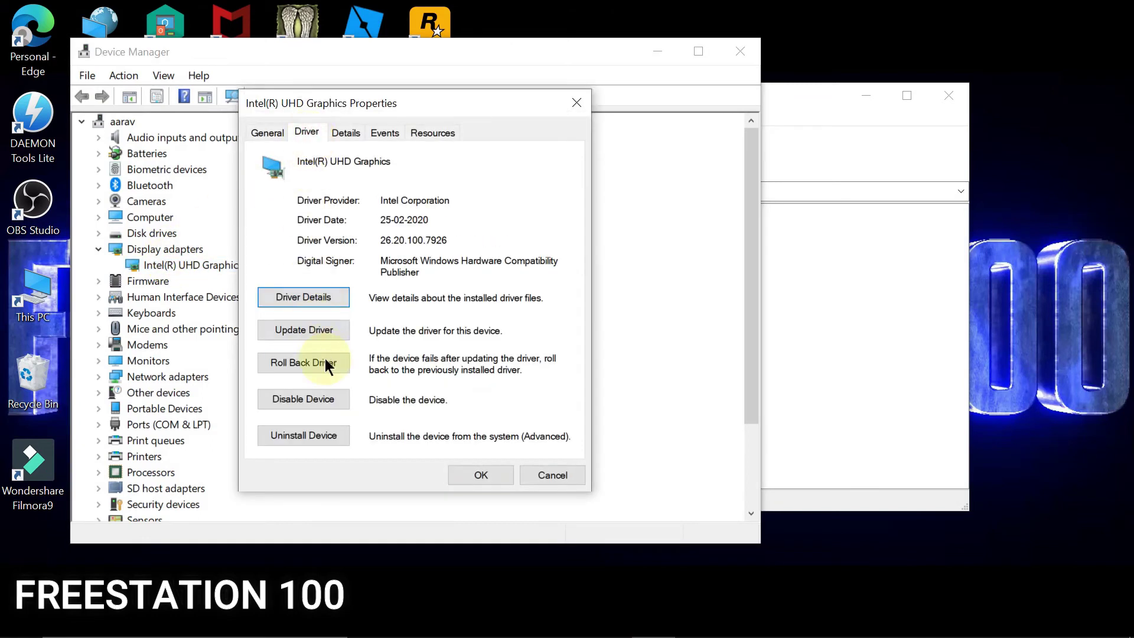
click(319, 332)
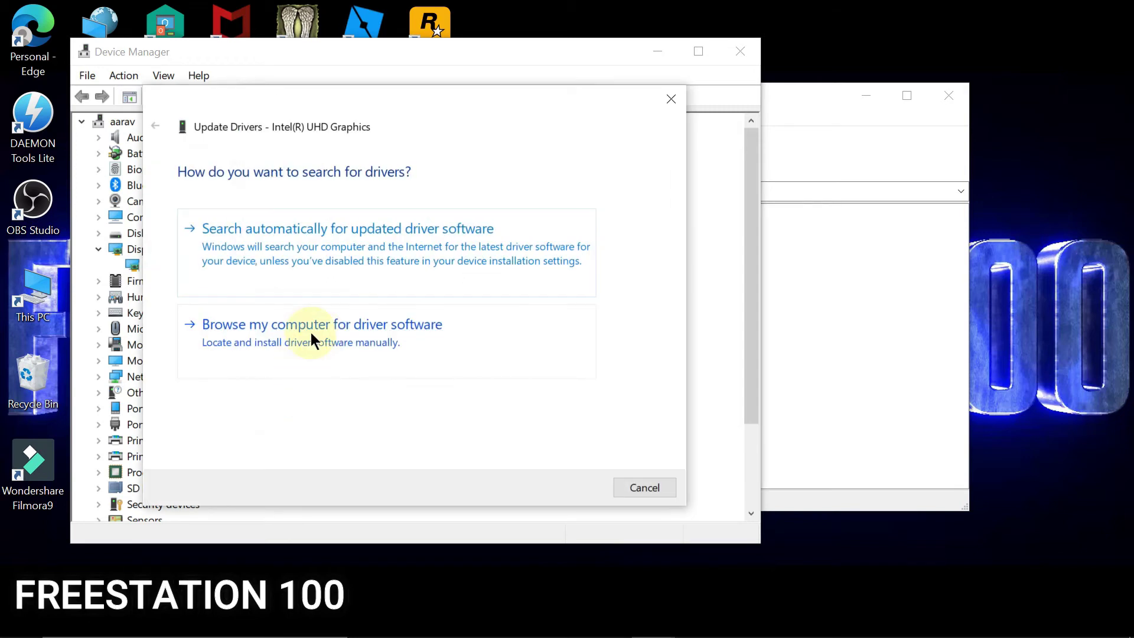
Step: Choose a manual driver from the available list and bring up the Install From Disk dialog
click(310, 337)
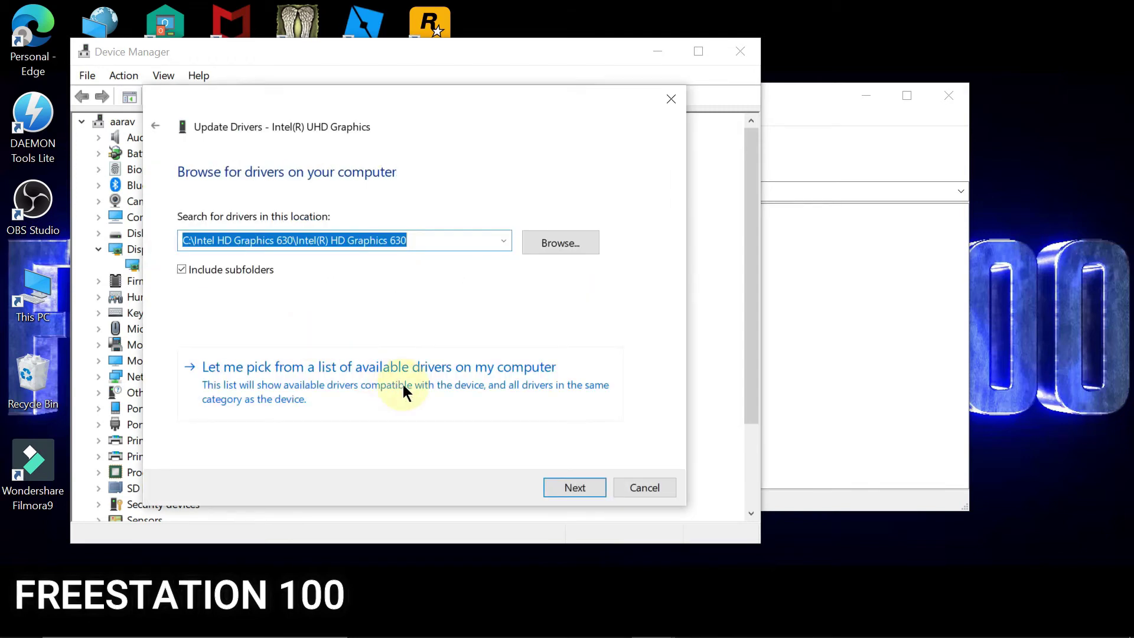
click(403, 385)
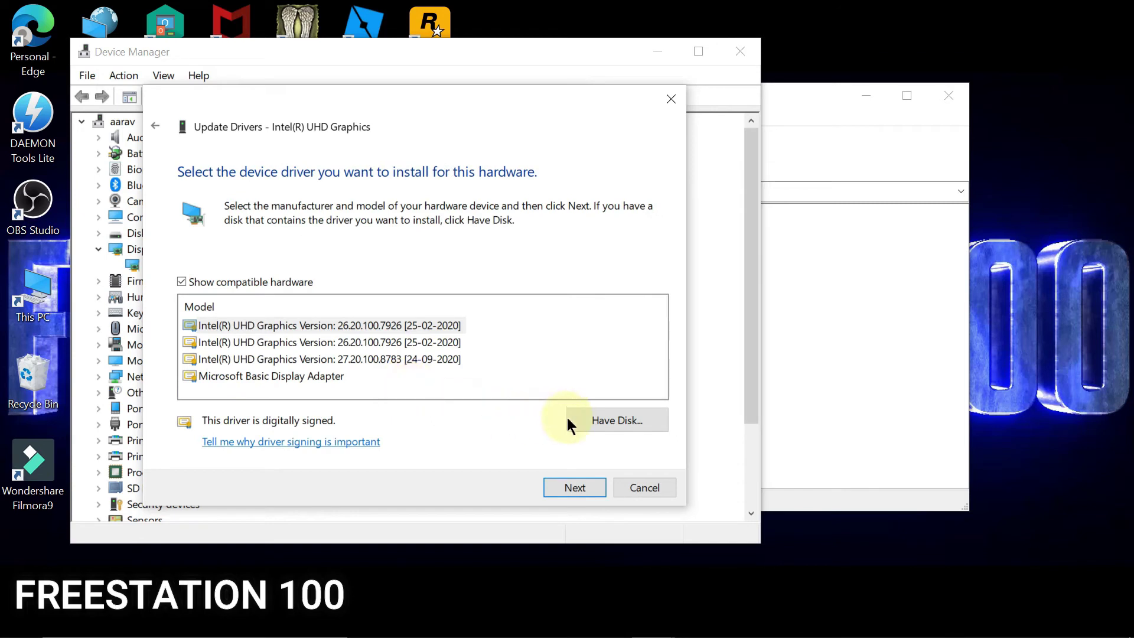
click(609, 416)
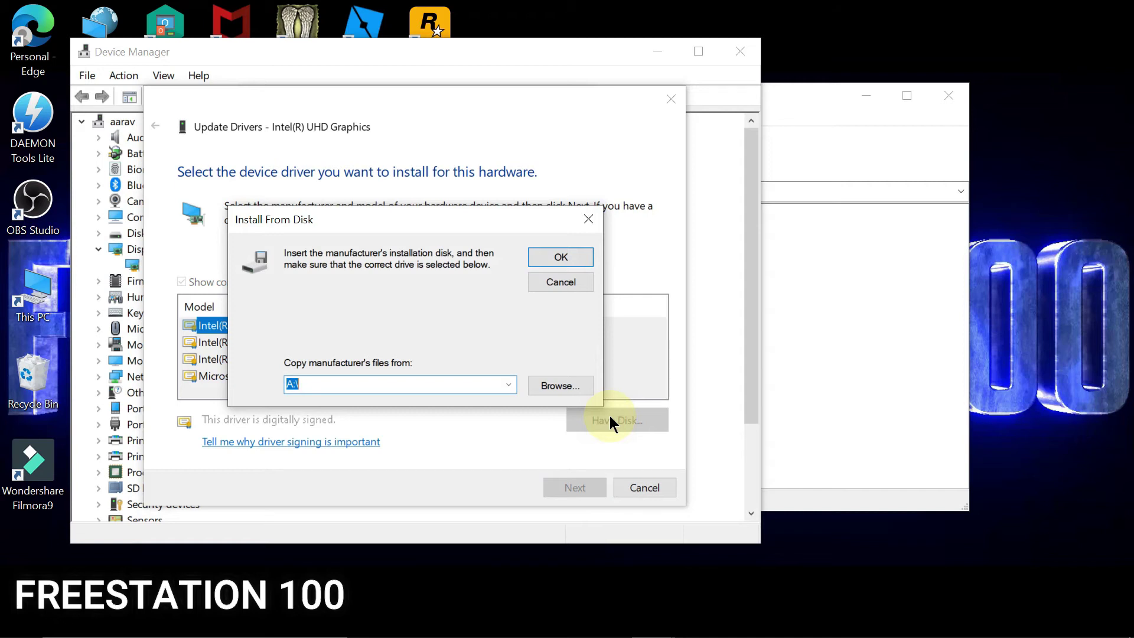
Step: Use oem33.inf in C:\Intel HD Graphics\Intel(R) HD Graphics 630 as the disk source
click(555, 385)
click(547, 274)
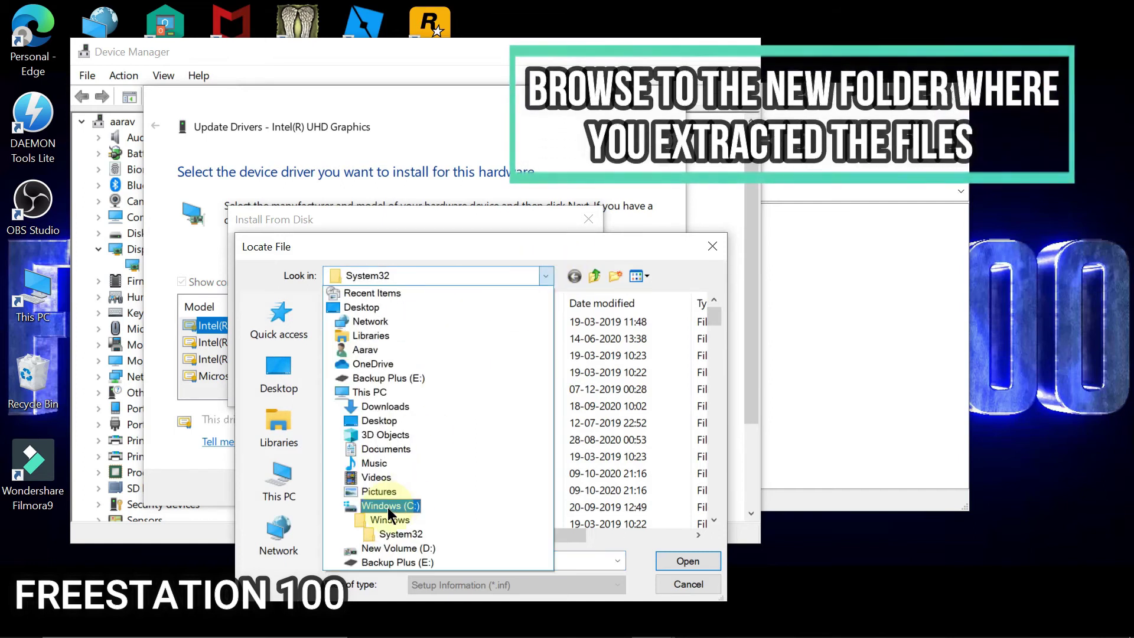
click(388, 506)
click(395, 374)
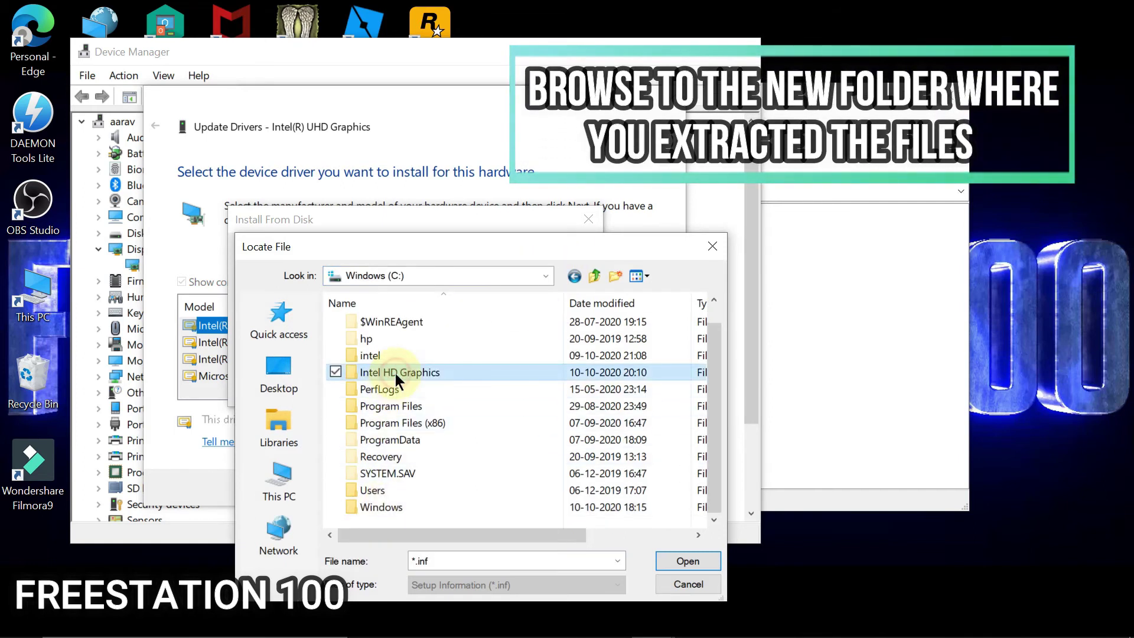
click(661, 564)
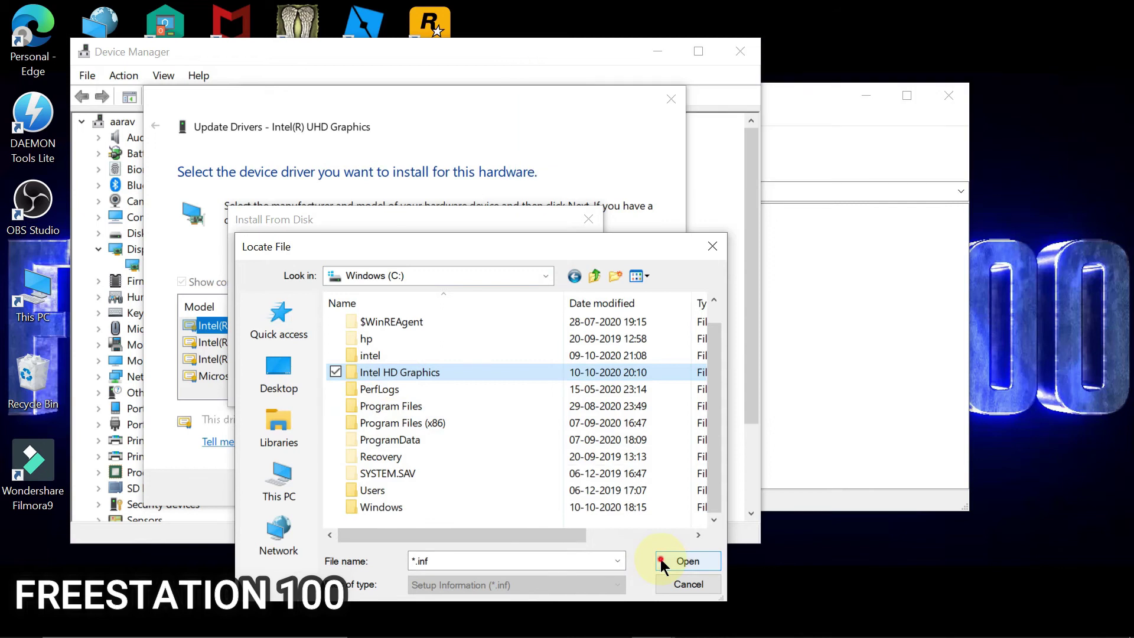
click(430, 321)
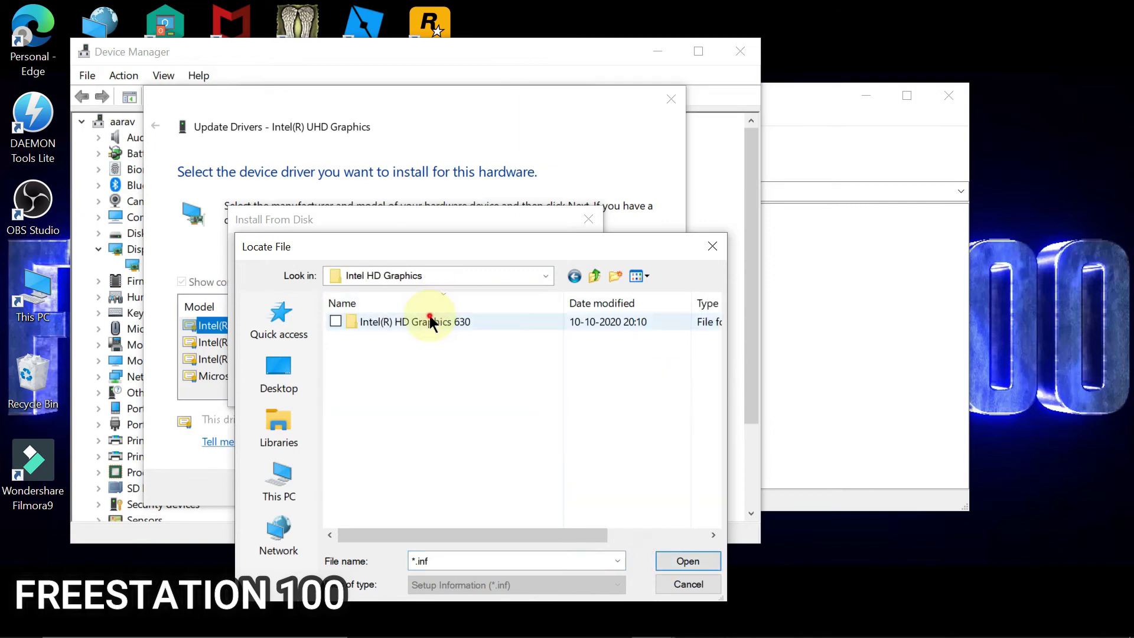
double_click(430, 321)
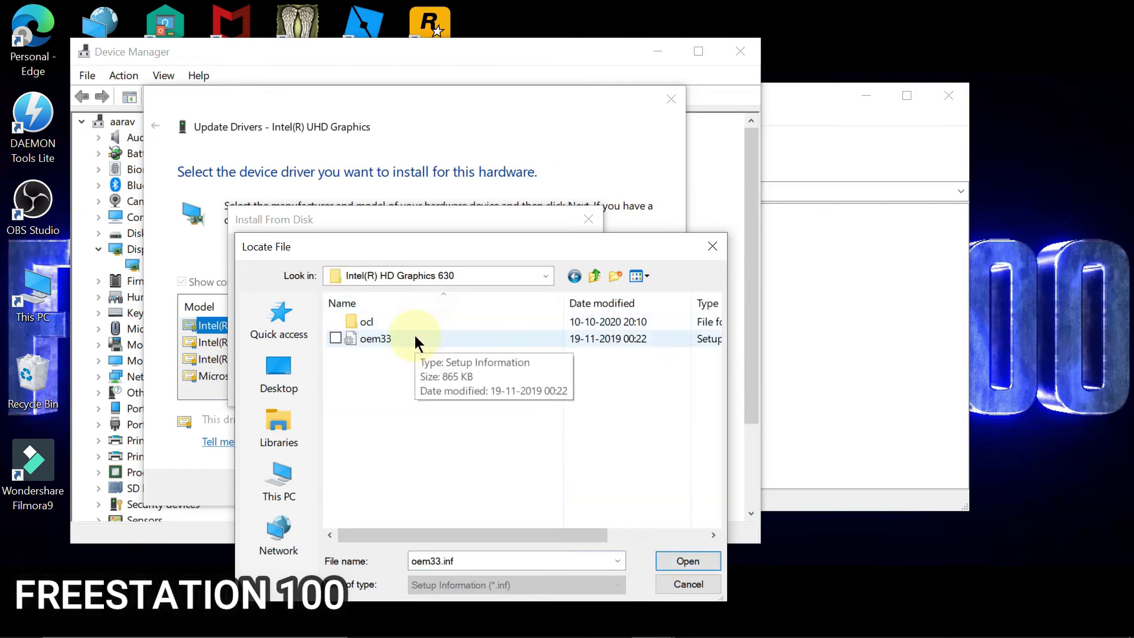
click(414, 337)
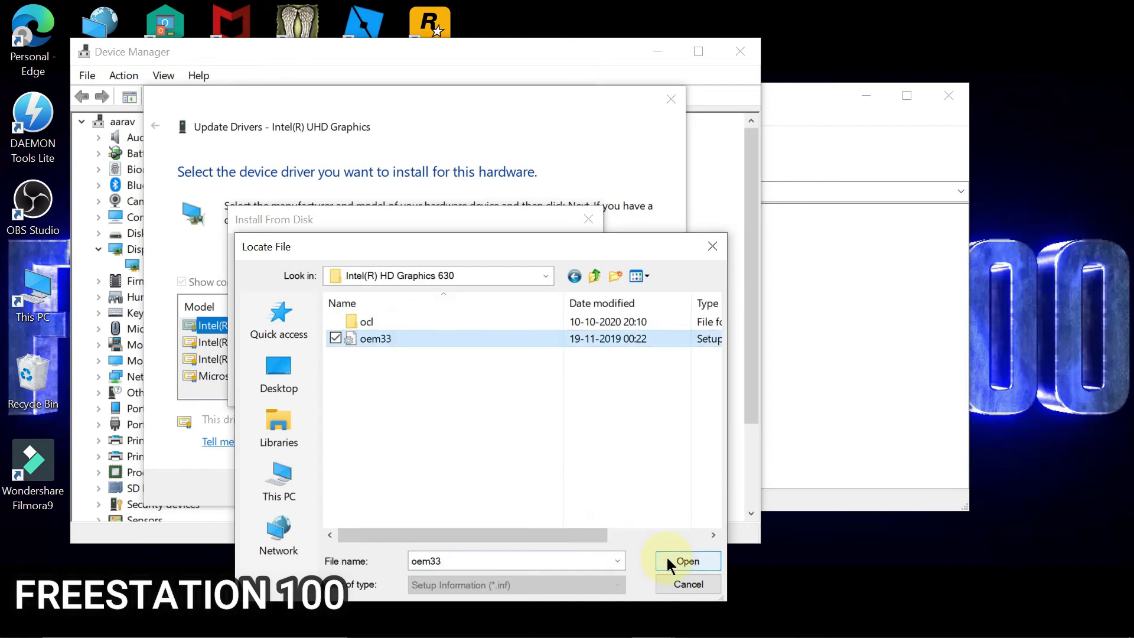
click(670, 561)
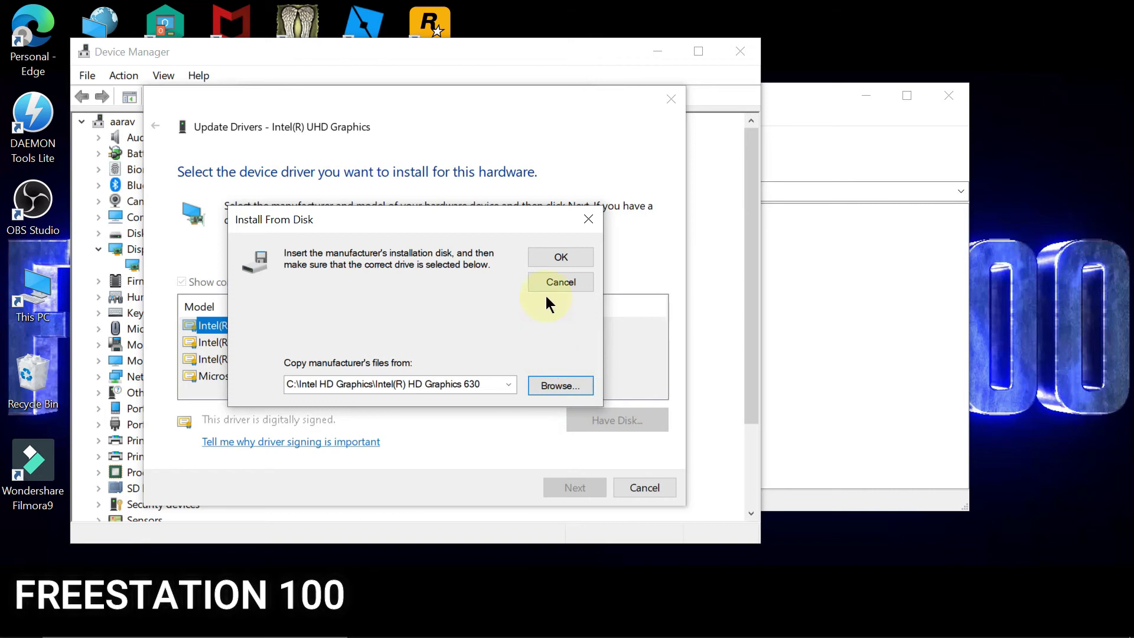
click(557, 260)
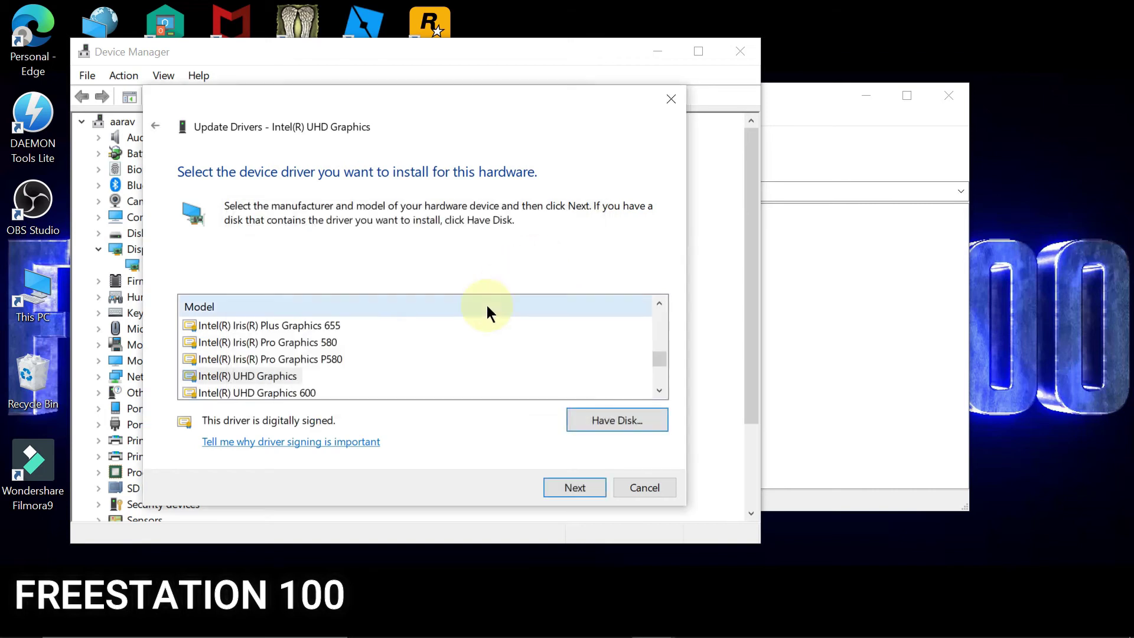
Step: Install the Intel(R) HD Graphics 620 model, accepting the compatibility warning
drag(659, 356, 662, 325)
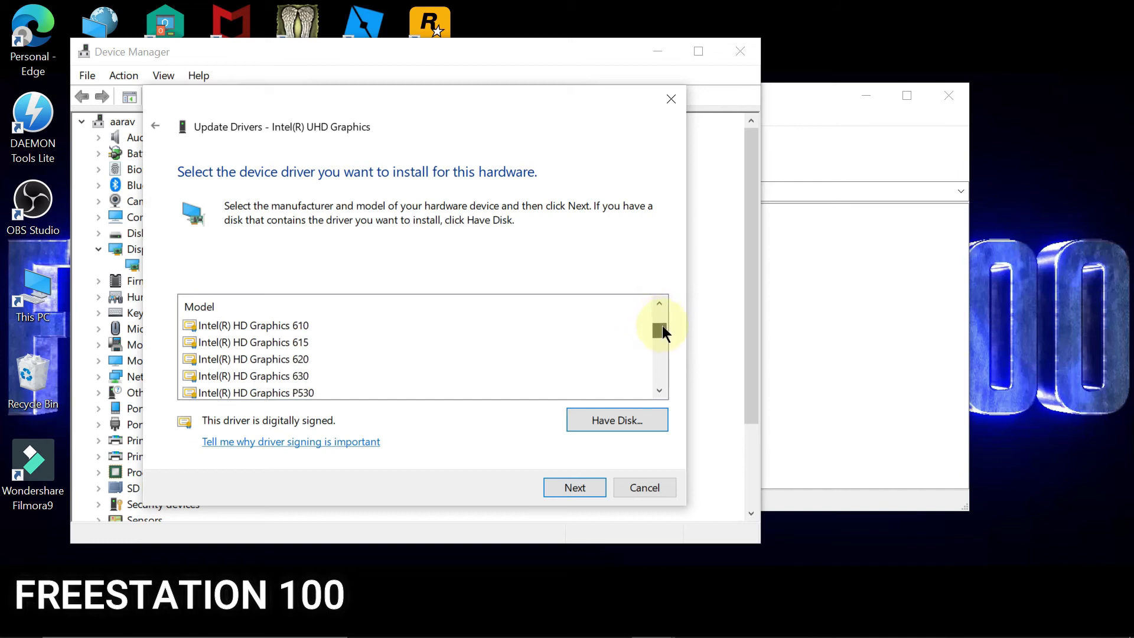
click(303, 358)
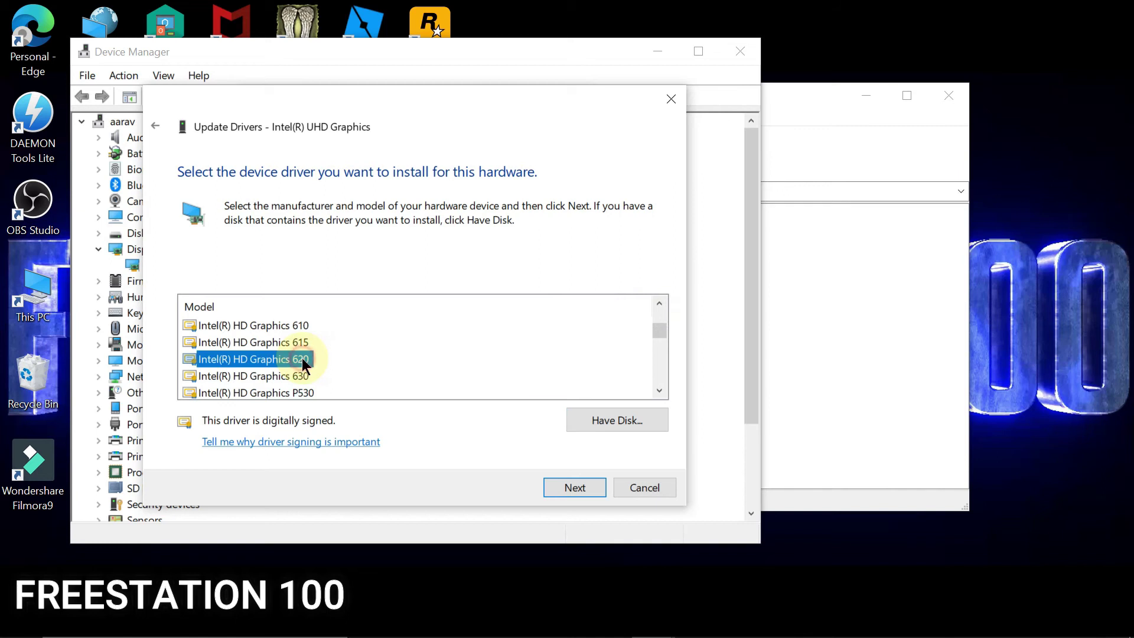
click(555, 484)
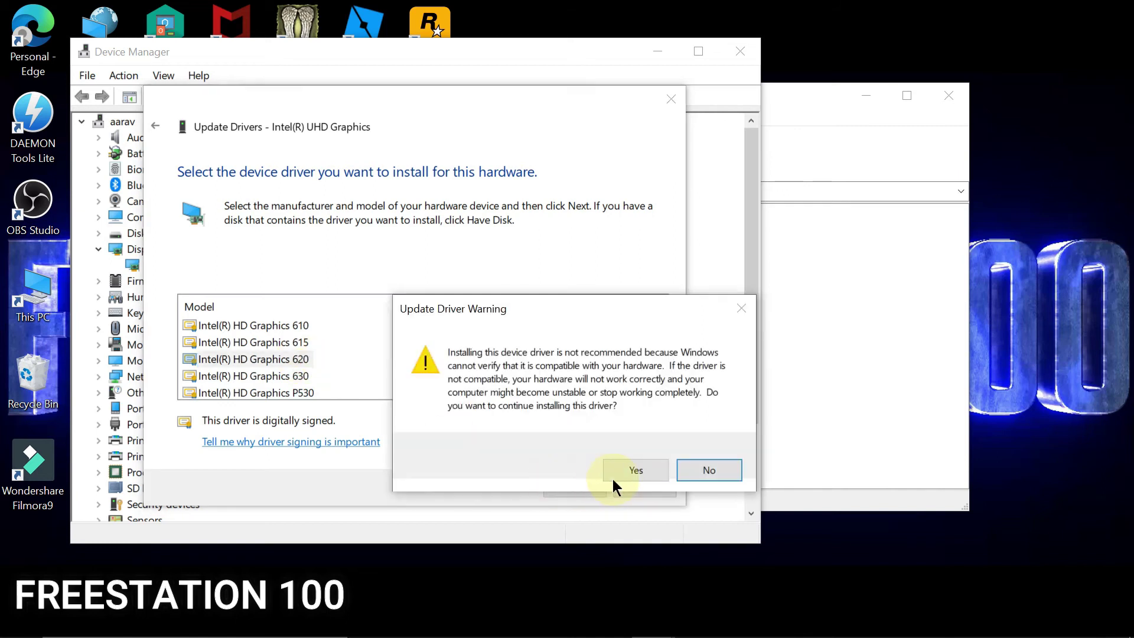
click(636, 471)
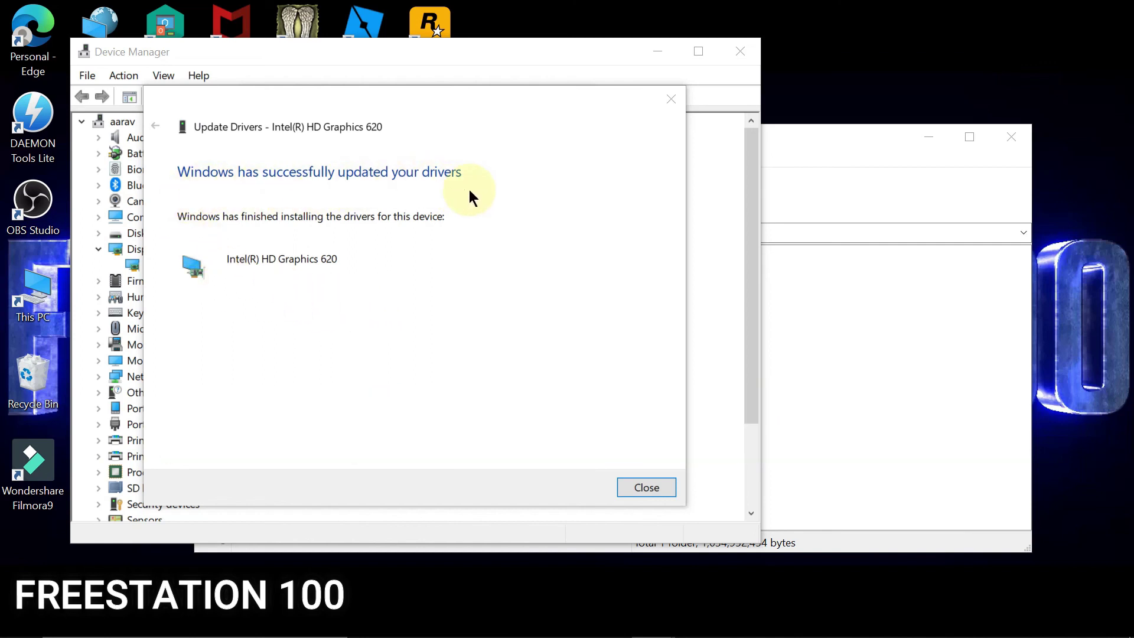
Step: Verify Intel(R) HD Graphics 620 driver 25.20.100.6576 is installed, then close Device Manager and WinRAR
click(646, 487)
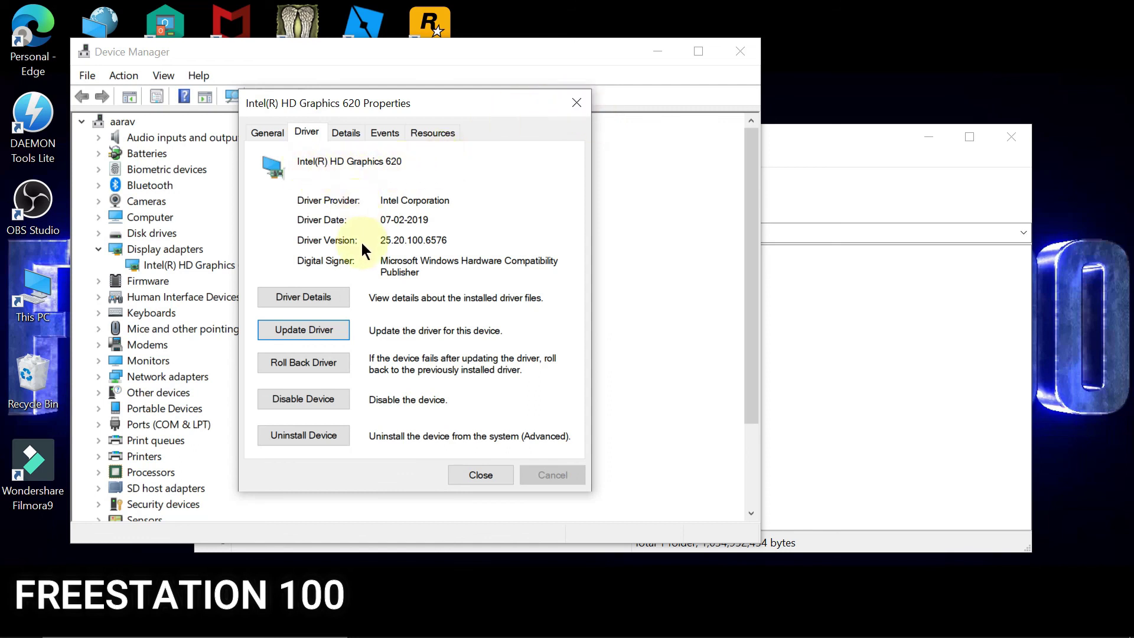
click(573, 104)
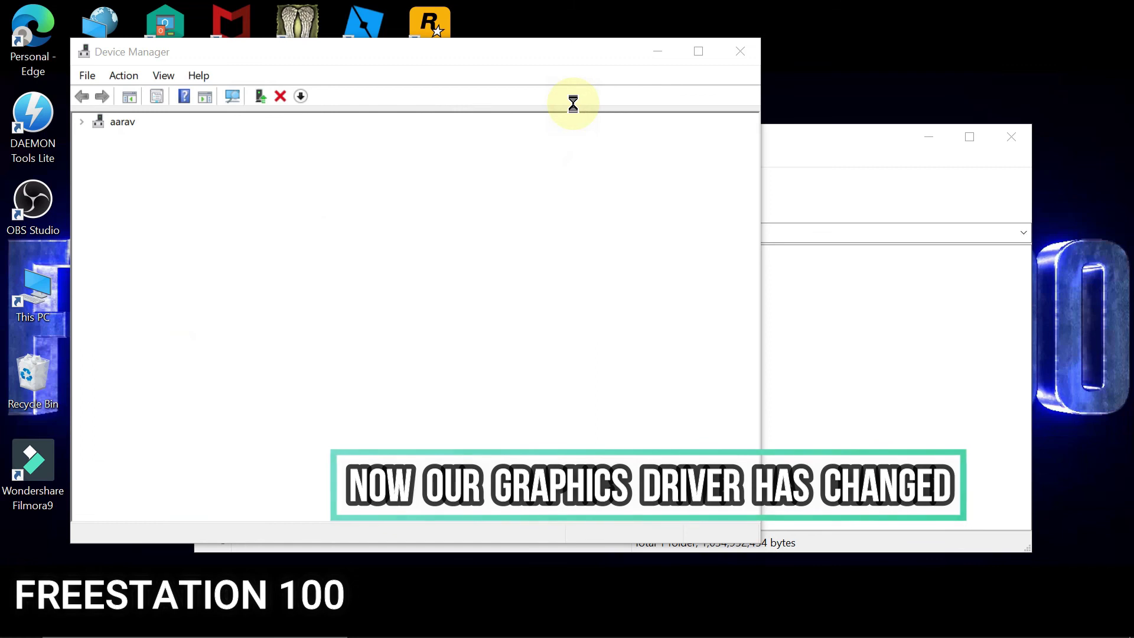
click(741, 52)
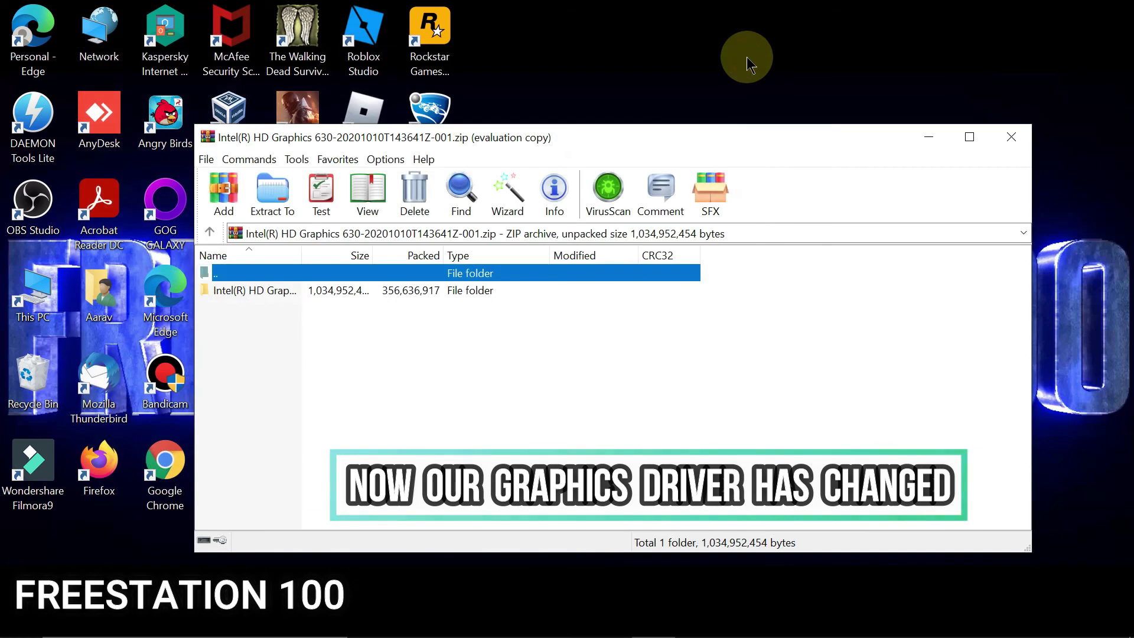
click(1019, 141)
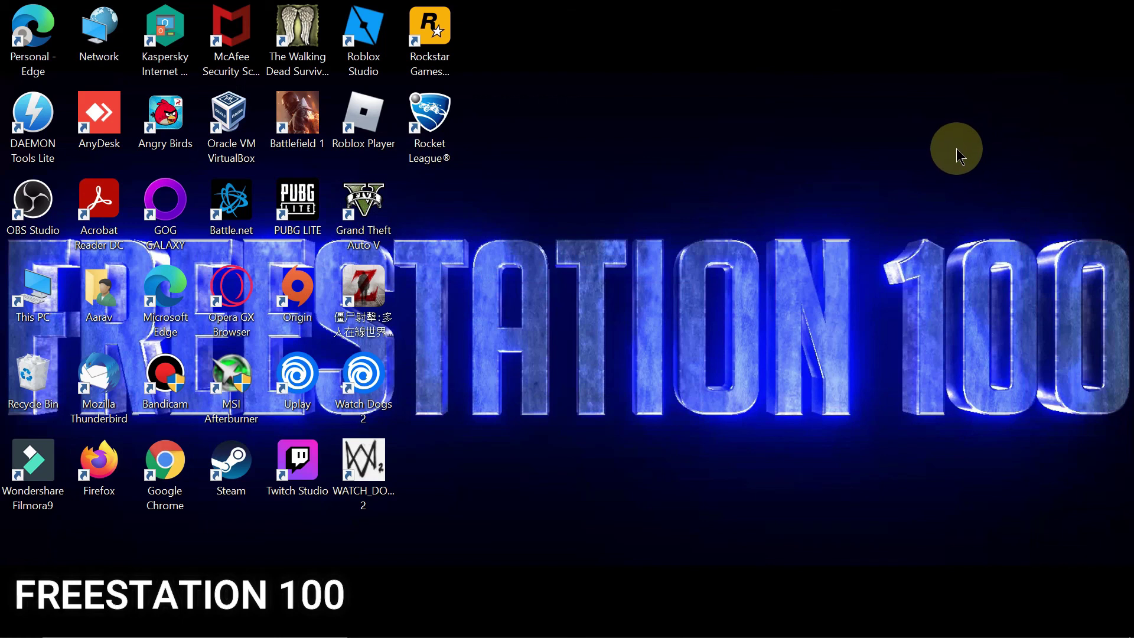